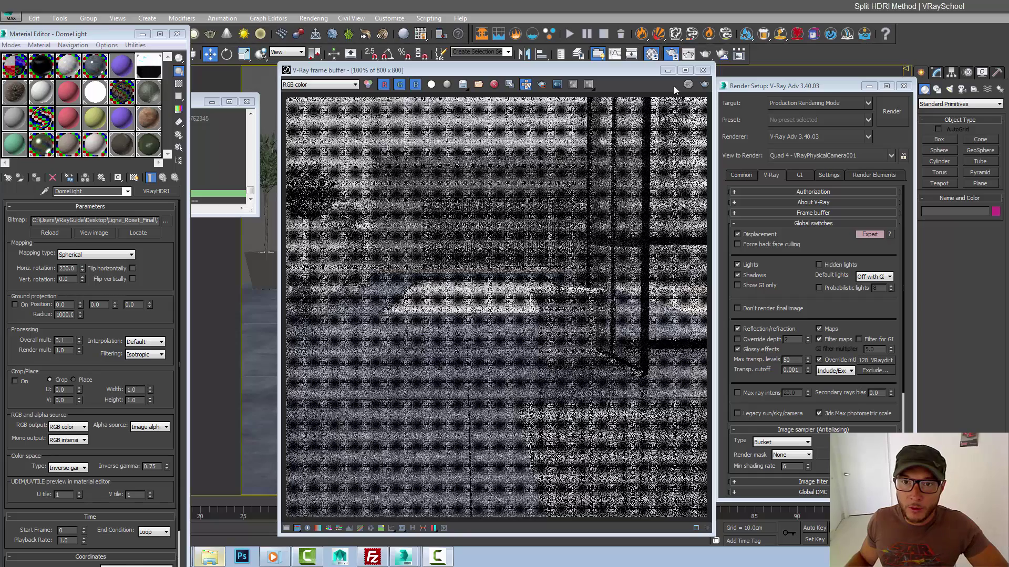
- Minimize the V-Ray frame buffer holding the noisy test render
left_click(669, 72)
- Close Render Setup, switch to Top view and select the dome light in the Modify panel
left_click(869, 87)
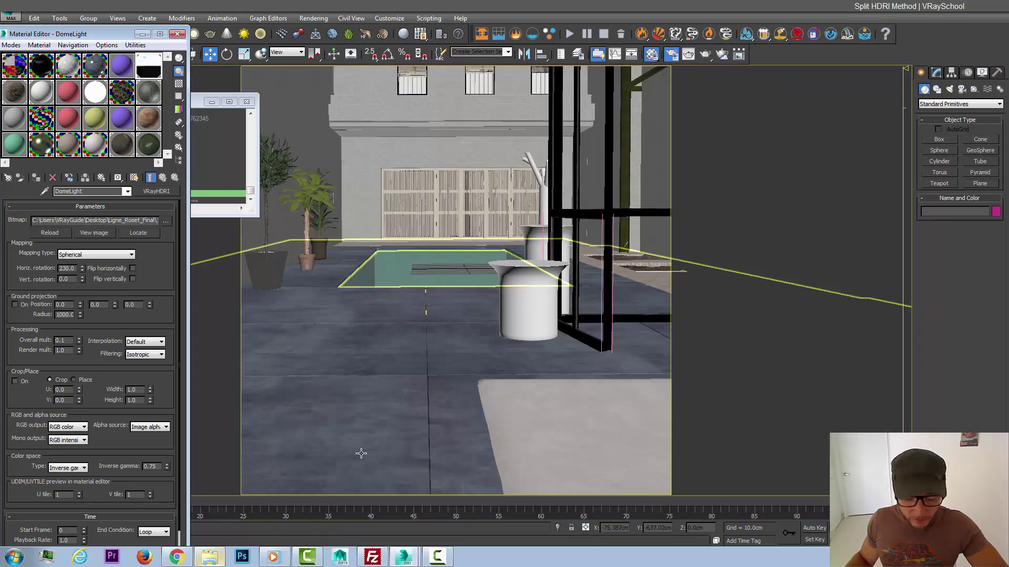
key("t")
scroll(435, 366, "down", 8)
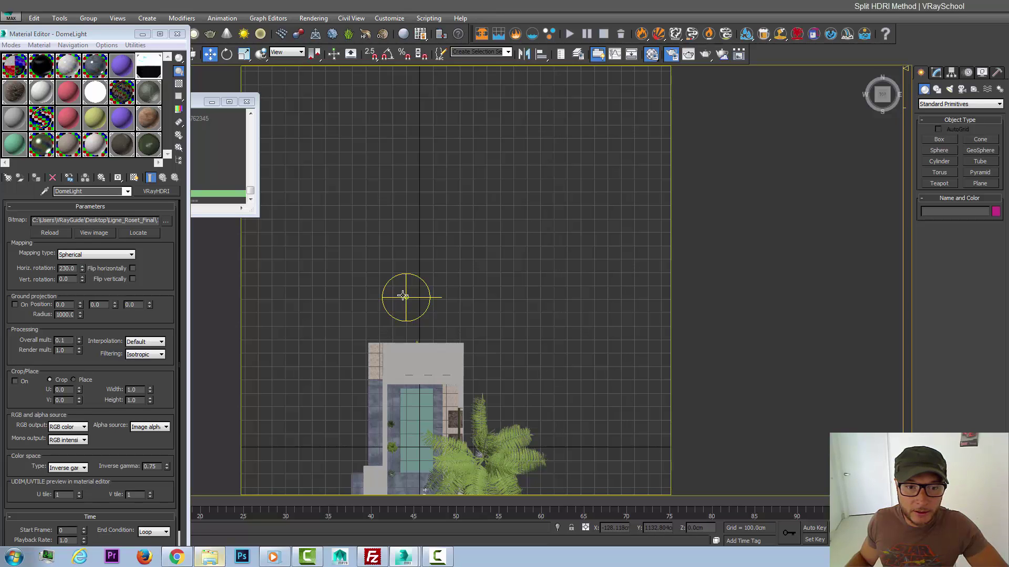
left_click(403, 295)
scroll(413, 295, "up", 5)
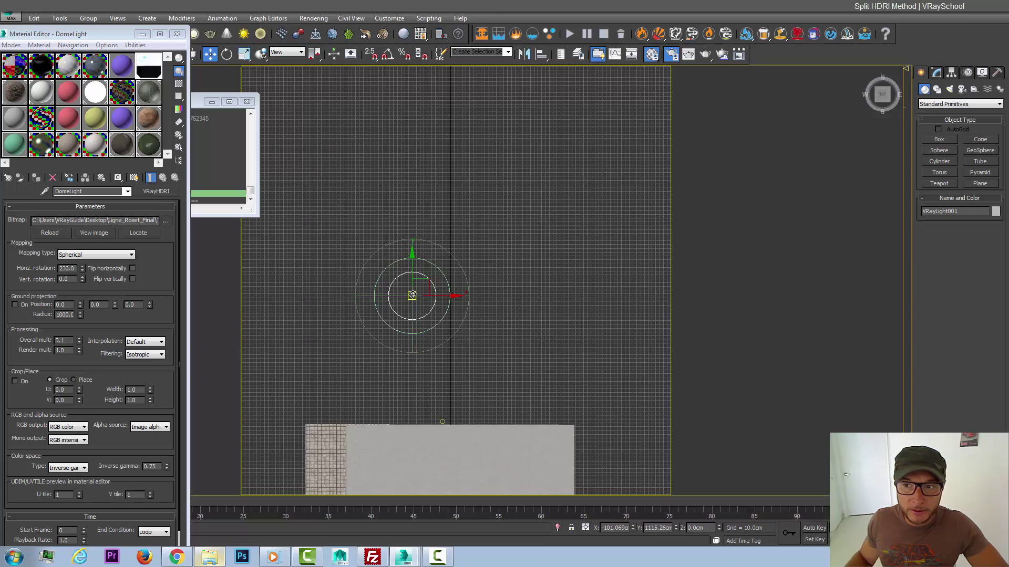
left_click(935, 75)
- Inspect the blurred DomeLight HDRI map and copy it into the neighbouring sample slot
left_click_drag(106, 34, 189, 57)
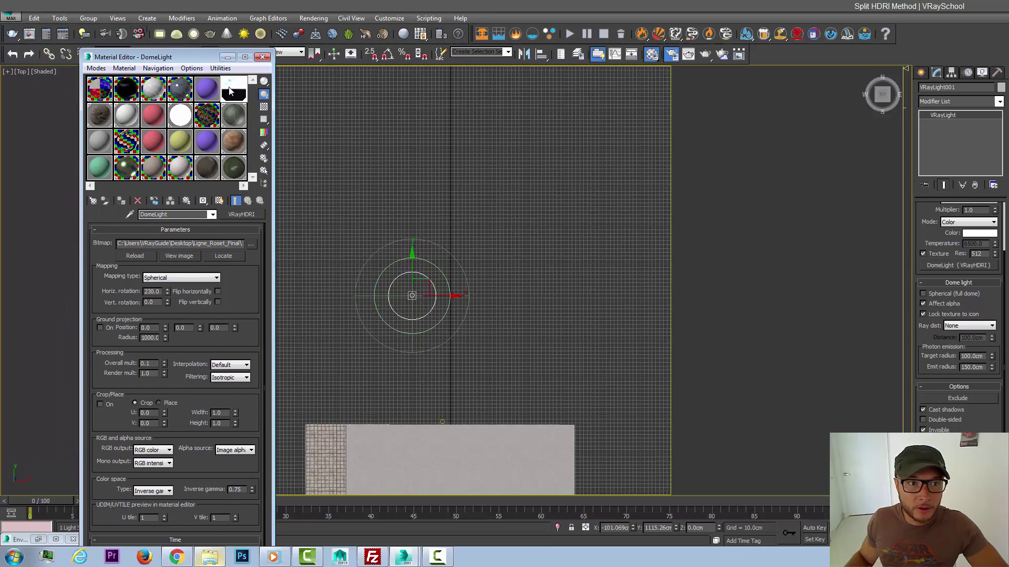
double_click(243, 93)
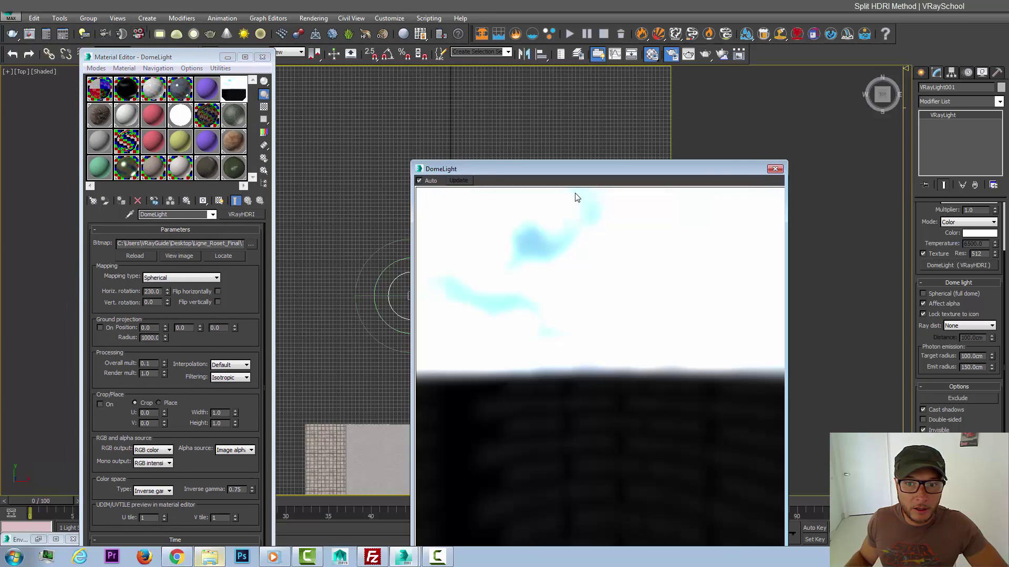
left_click(775, 169)
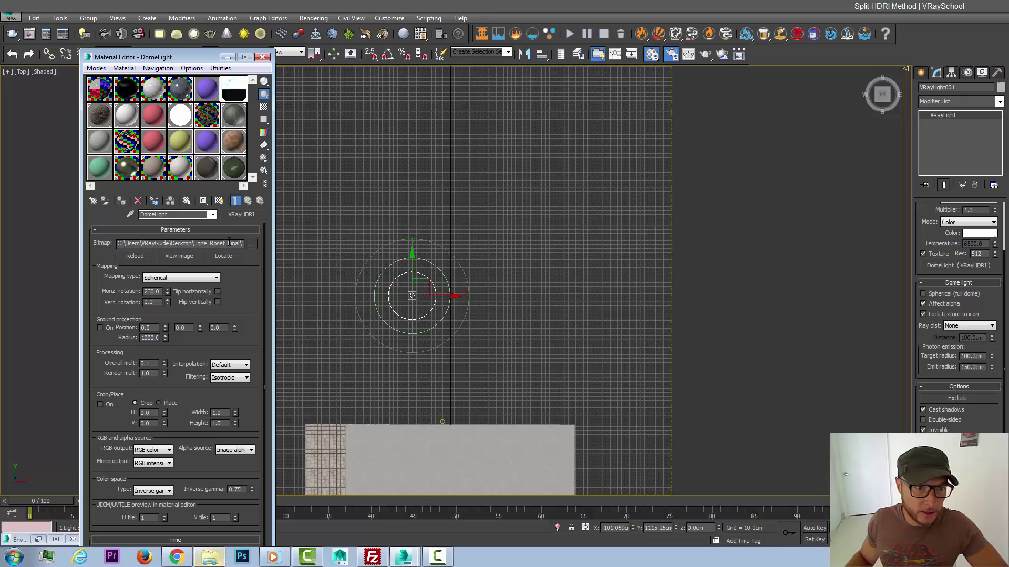
left_click_drag(118, 243, 331, 246)
left_click(231, 273)
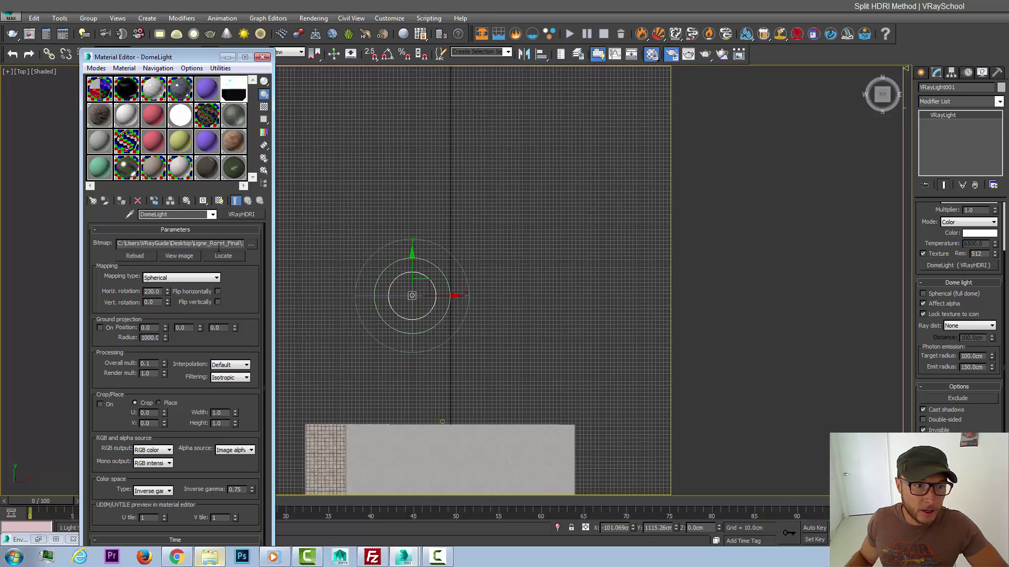
double_click(234, 90)
left_click_drag(560, 173, 519, 109)
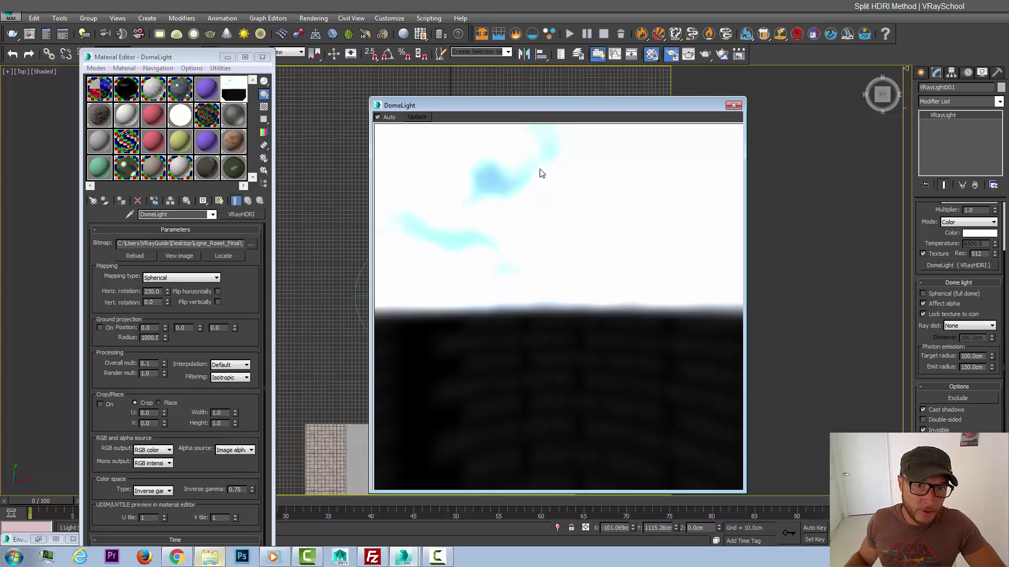
left_click_drag(656, 109, 724, 105)
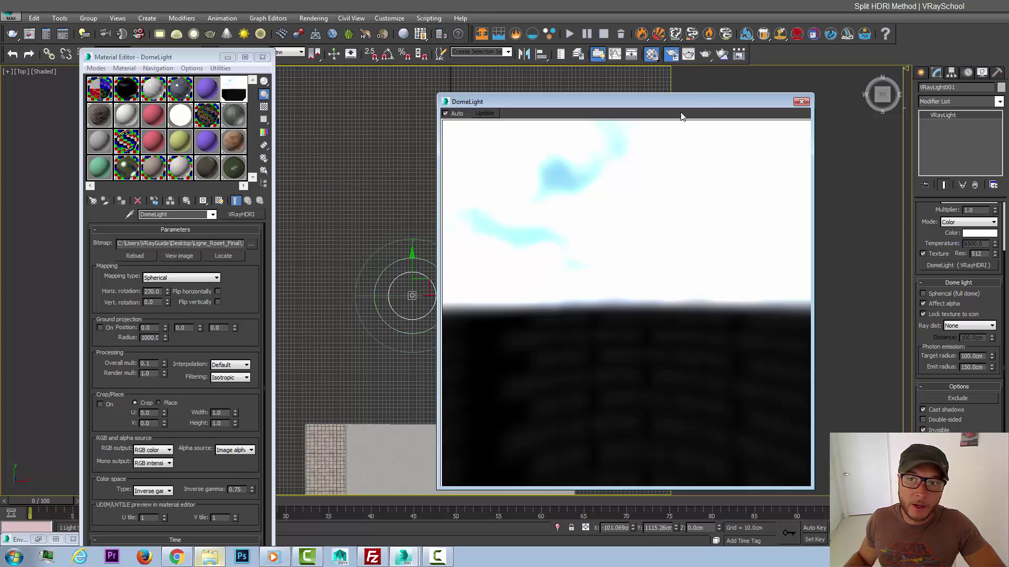
left_click(801, 102)
left_click_drag(230, 92, 211, 94)
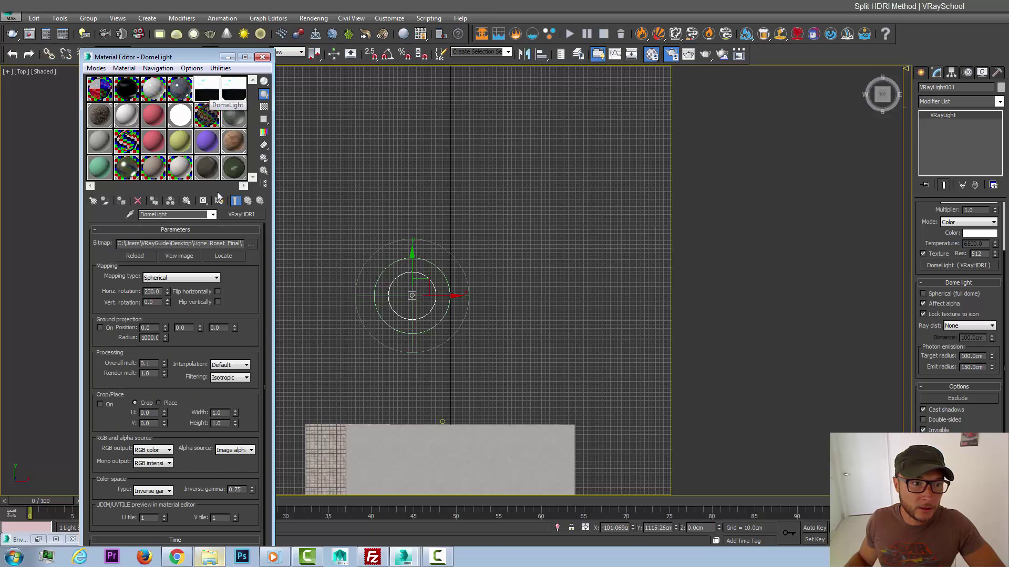
- Rename the copied map to ENV
left_click(158, 213)
type("ENV")
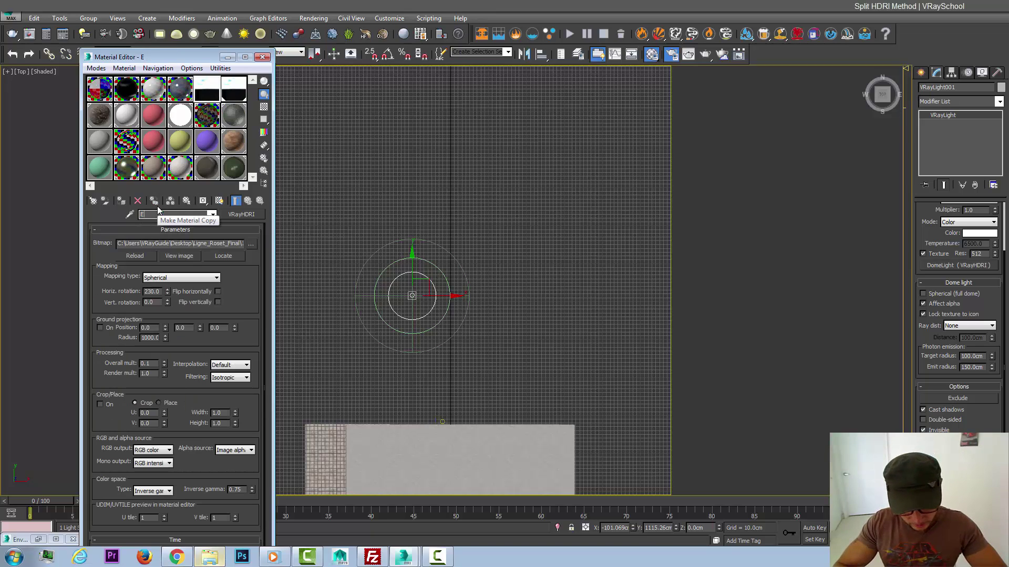
key("Return")
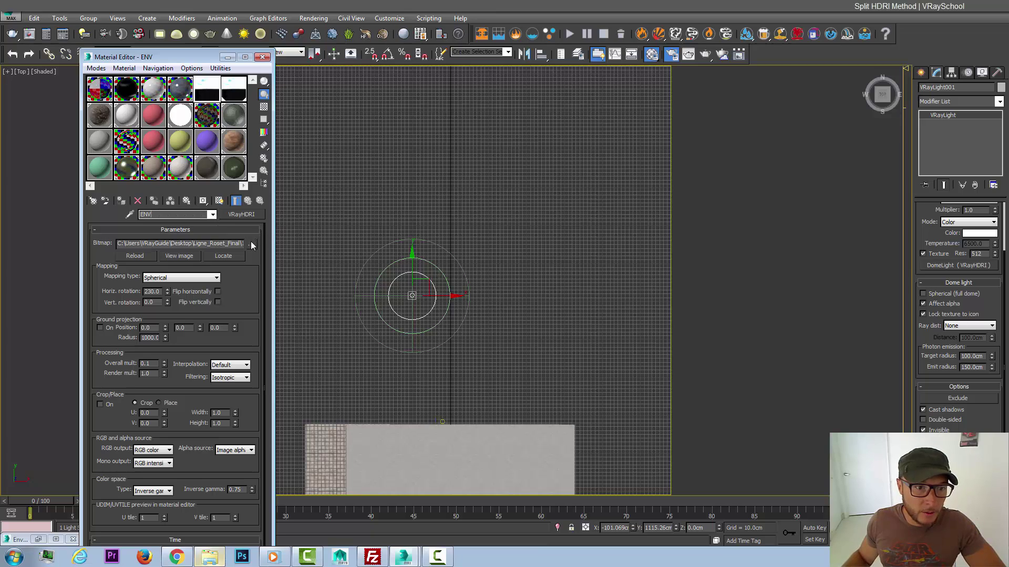
- Load 1120 Mostly Cloudy Bright Sun.hdr into ENV and preview the sharp sky image
left_click(251, 244)
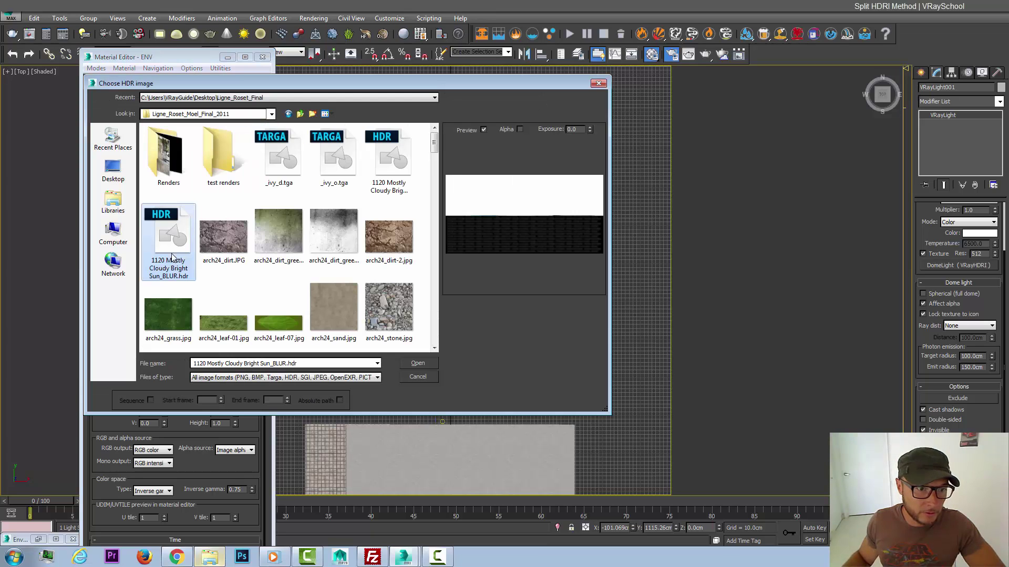
left_click(389, 163)
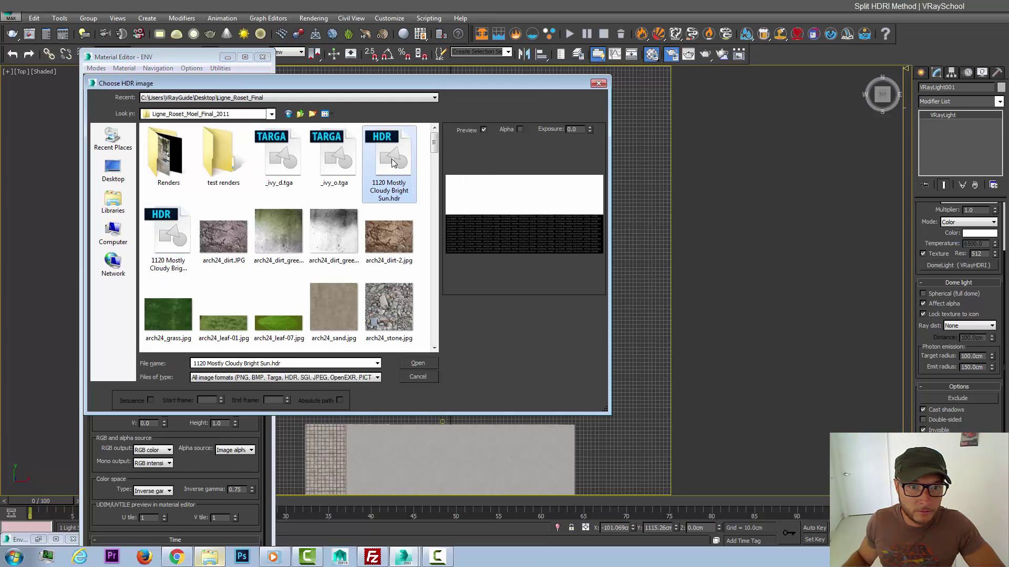
left_click(423, 364)
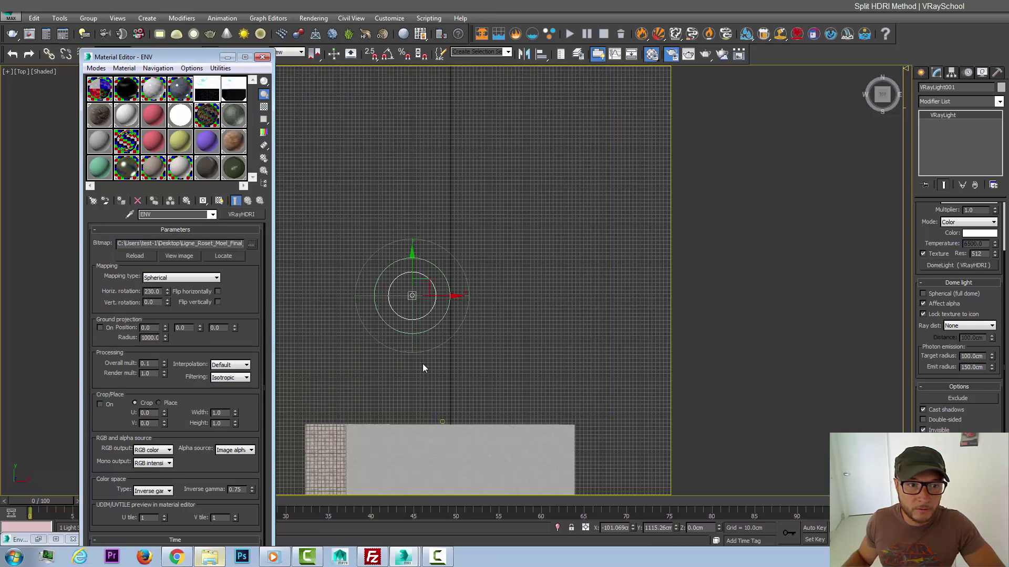
double_click(208, 96)
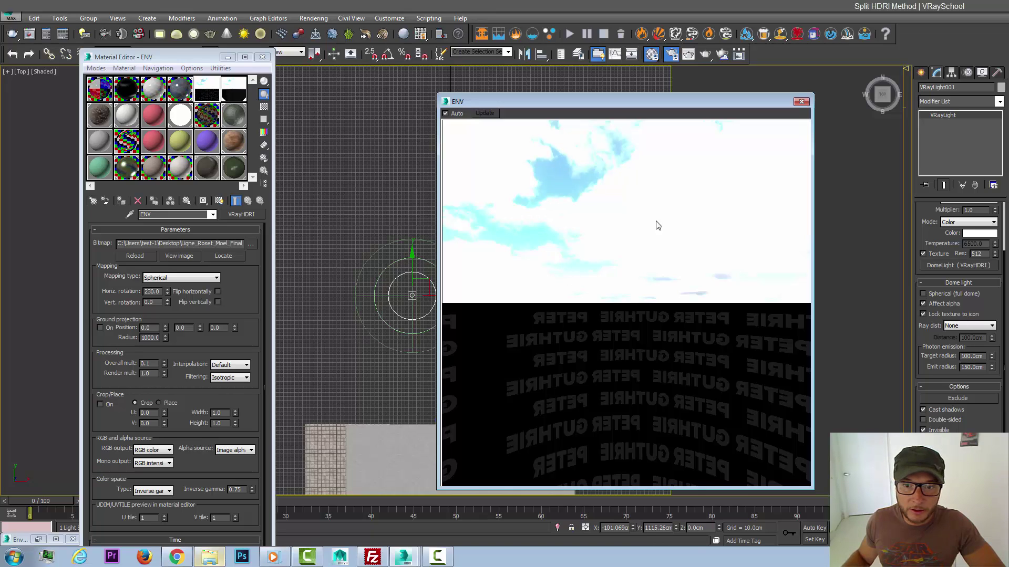
left_click(801, 102)
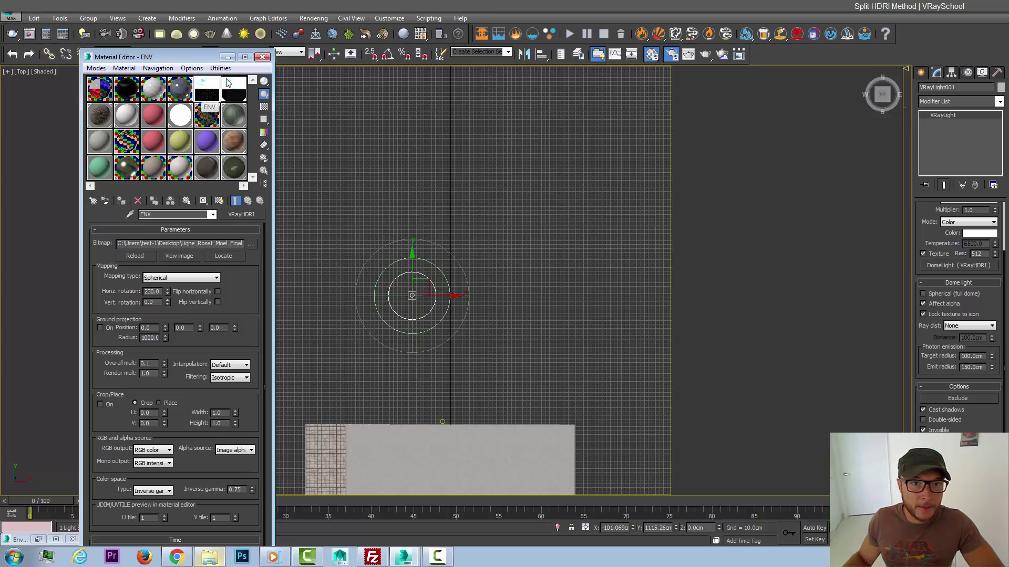
- Assign ENV as an instanced Environment Map, then compare the DomeLight and ENV map settings
left_click(314, 18)
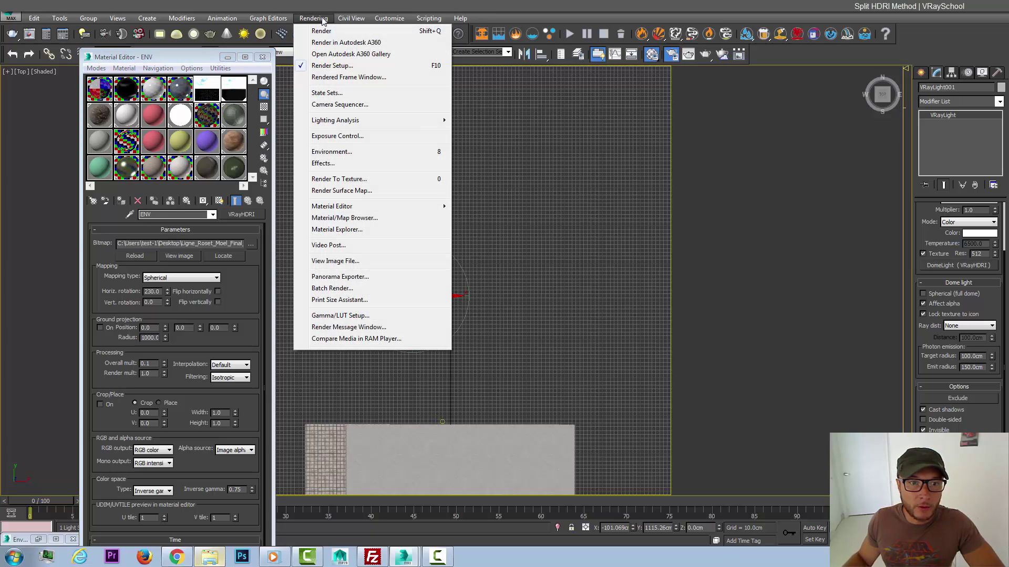
left_click(330, 152)
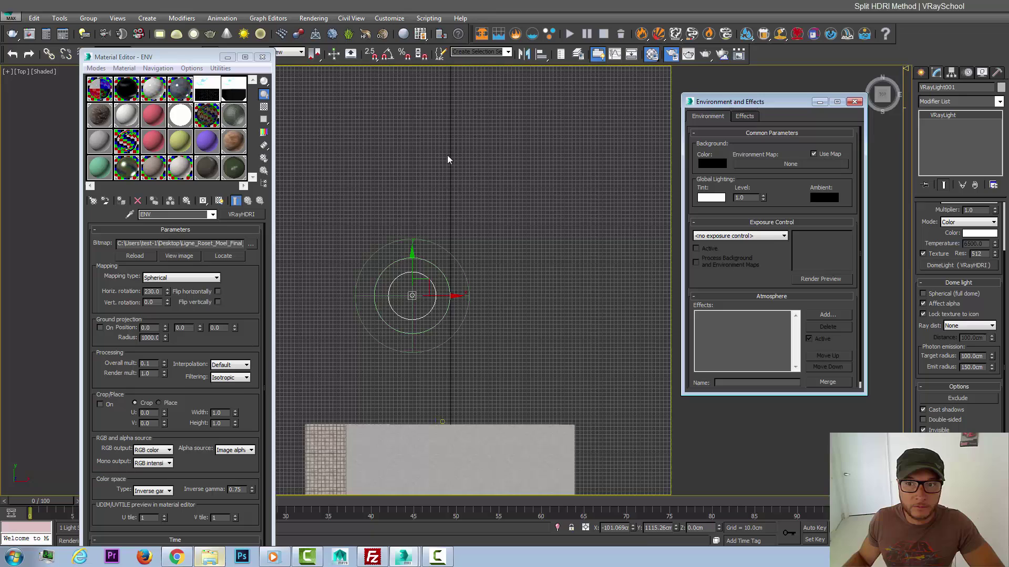
left_click_drag(241, 214, 789, 163)
left_click(762, 279)
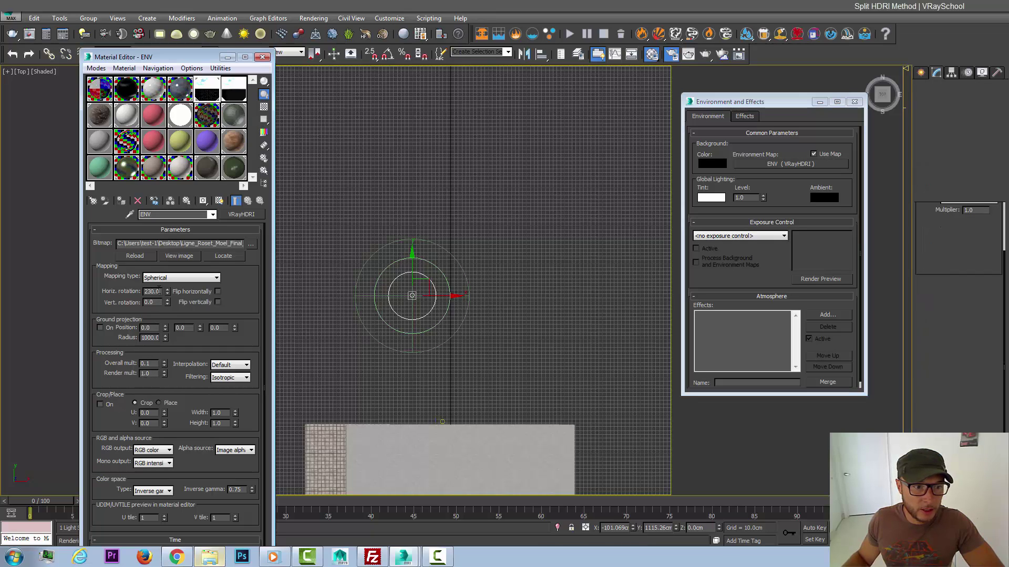
left_click(234, 89)
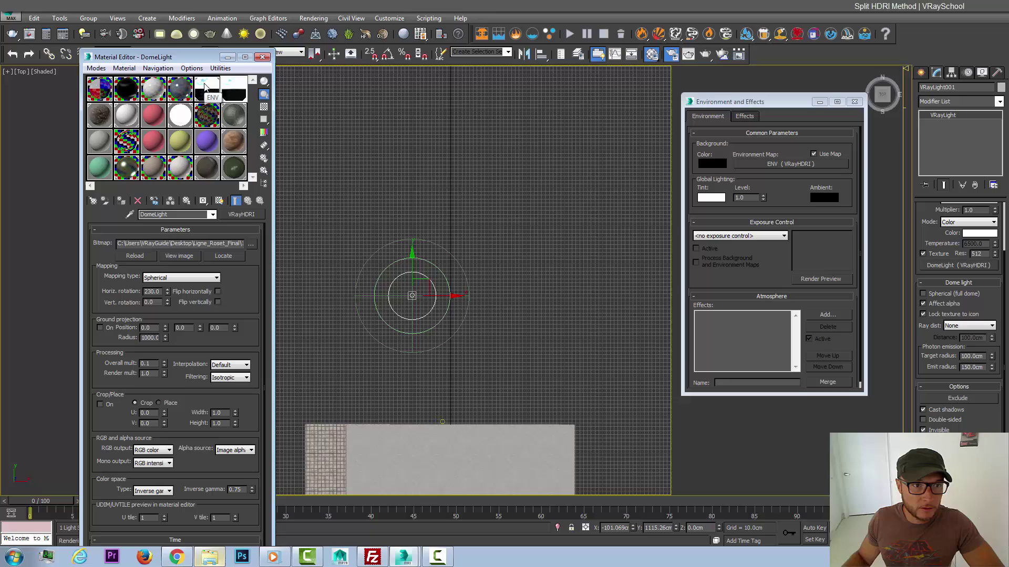
left_click(205, 86)
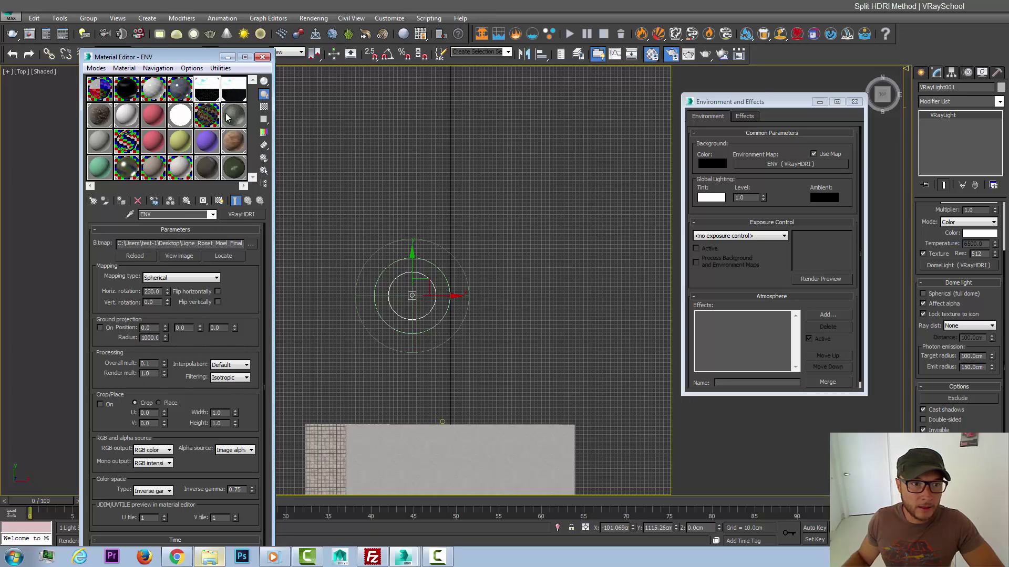
left_click(234, 89)
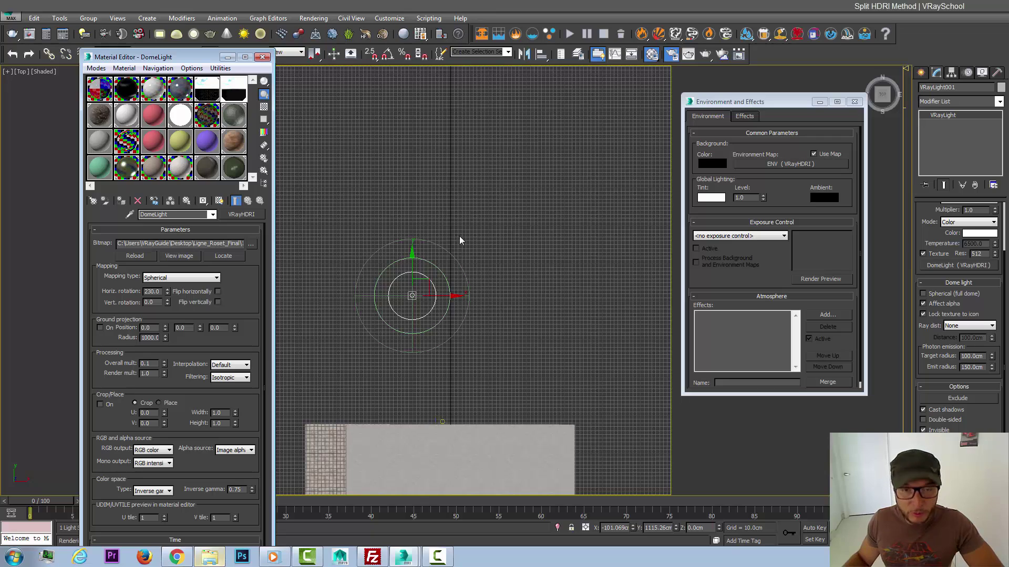
- Deselect the dome light, switch to the camera view and pick the Cylinder creation tool
left_click(513, 158)
key("c")
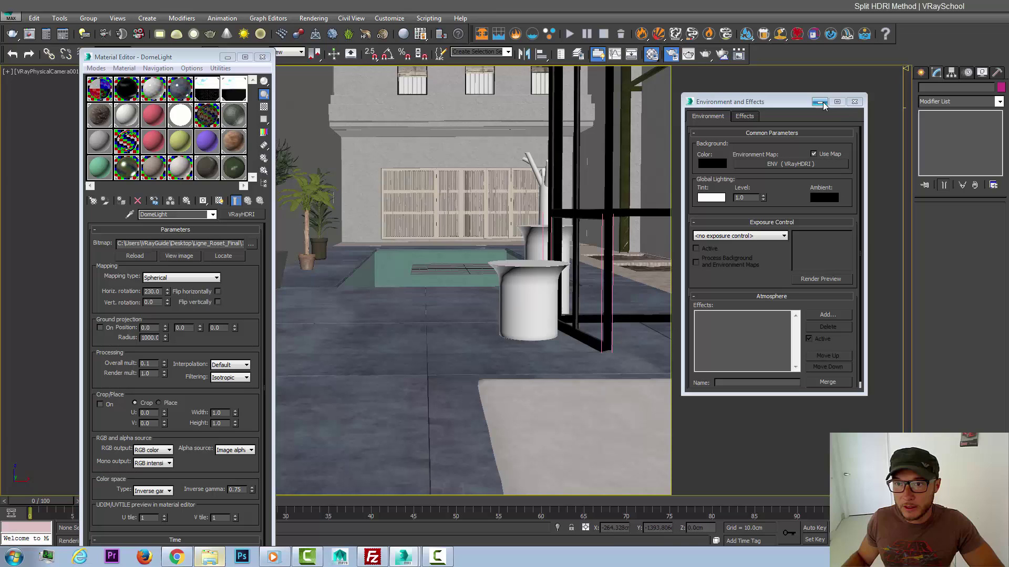
left_click(920, 72)
left_click(939, 151)
left_click(939, 162)
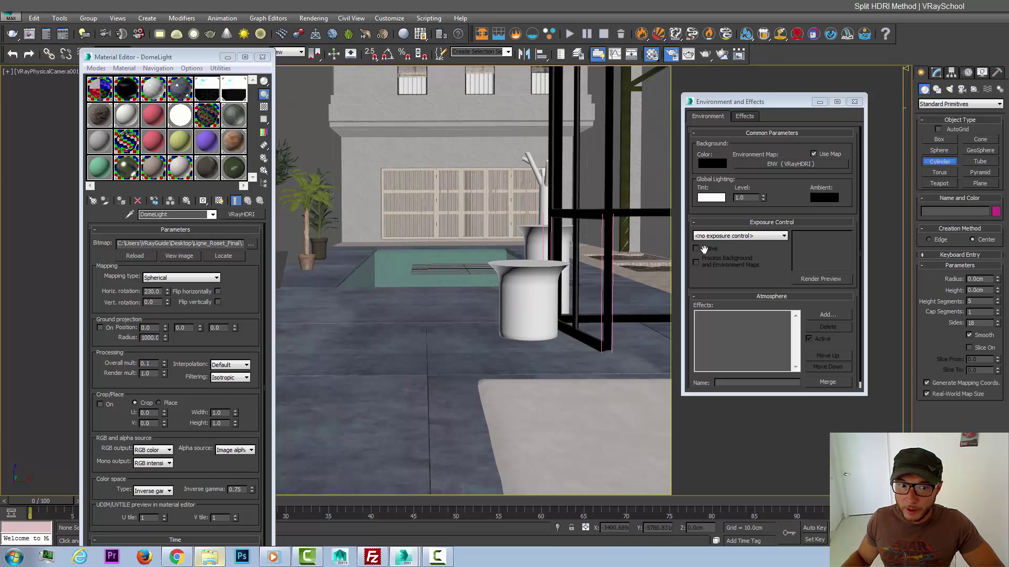
- Abandon the cylinder and create a hemisphere sphere on the floor in front of the vase
left_click_drag(430, 423, 494, 428)
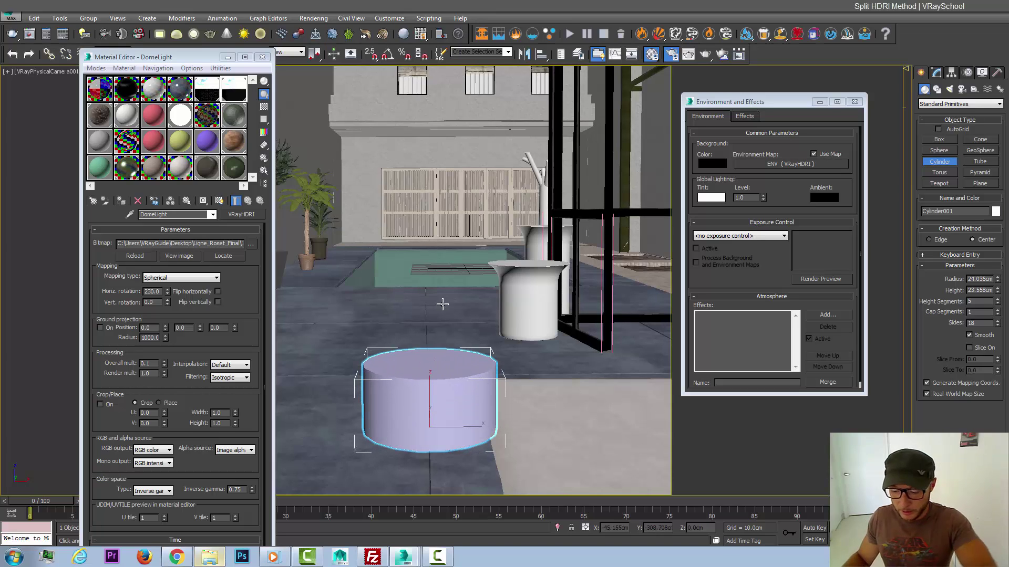
right_click(443, 300)
left_click(939, 151)
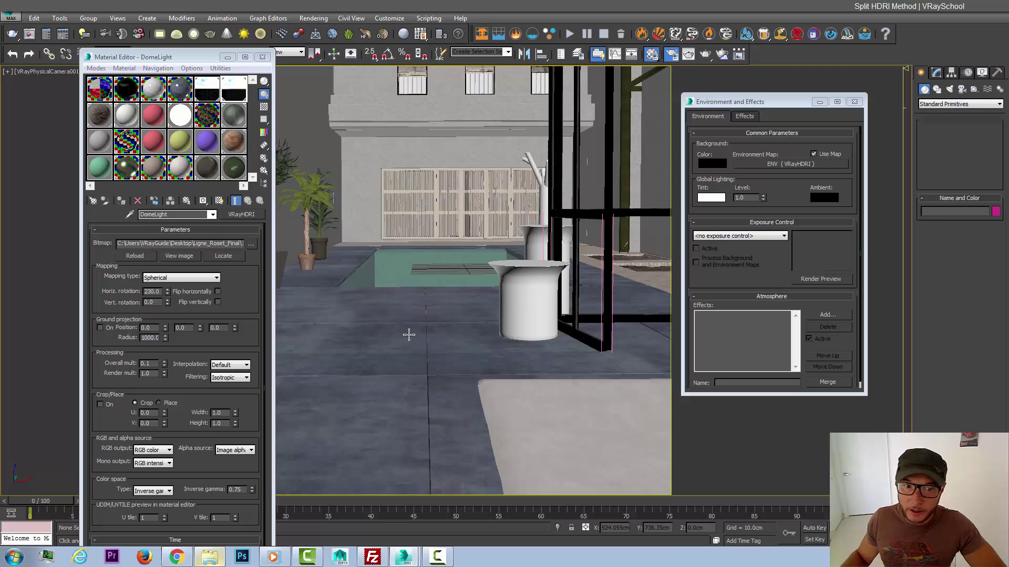
left_click_drag(423, 408, 456, 435)
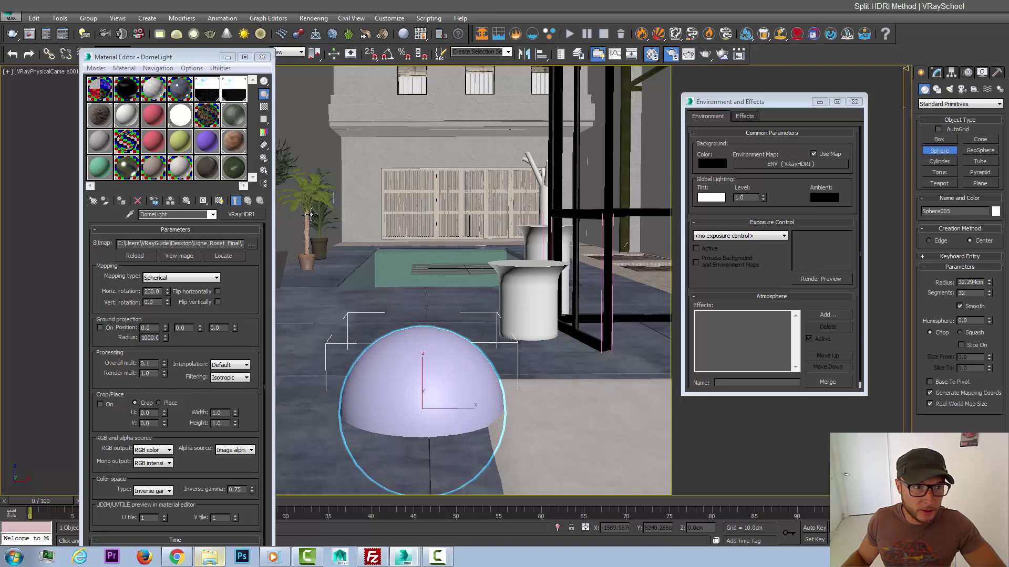
- Load the library MIRROR material into a fresh slot and assign it to Sphere005
left_click(128, 147)
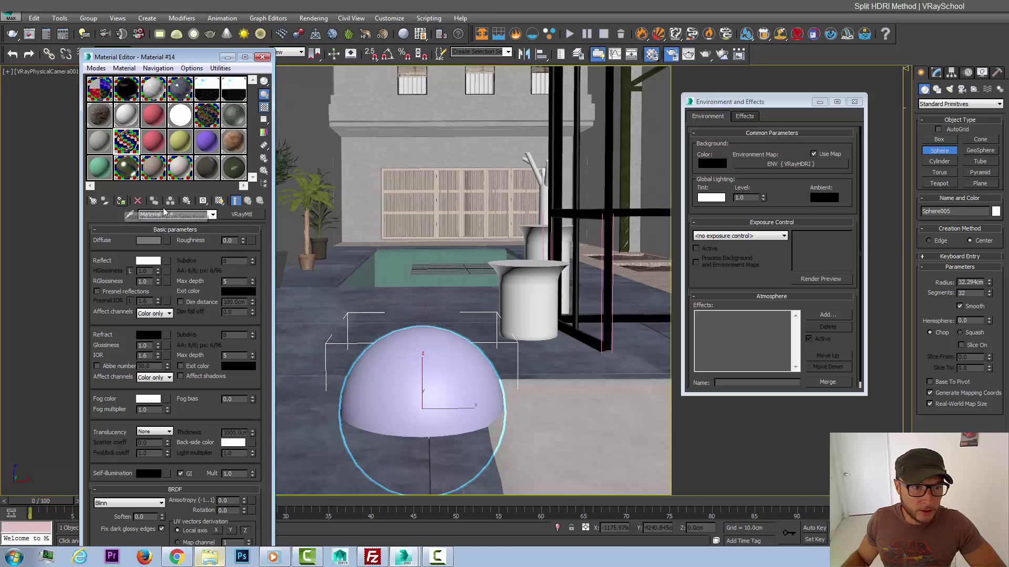
left_click(242, 215)
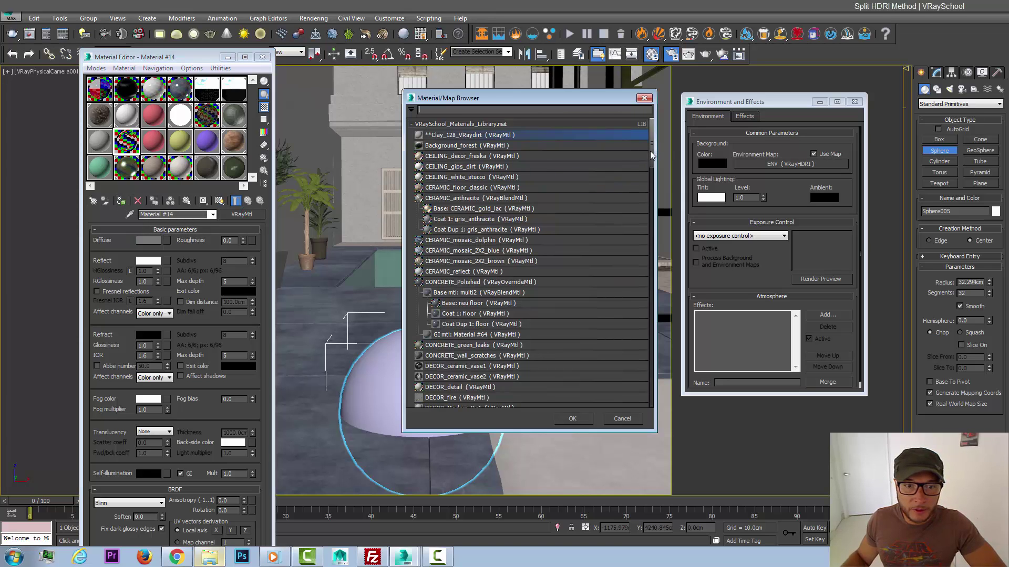
left_click_drag(651, 150, 656, 261)
double_click(468, 323)
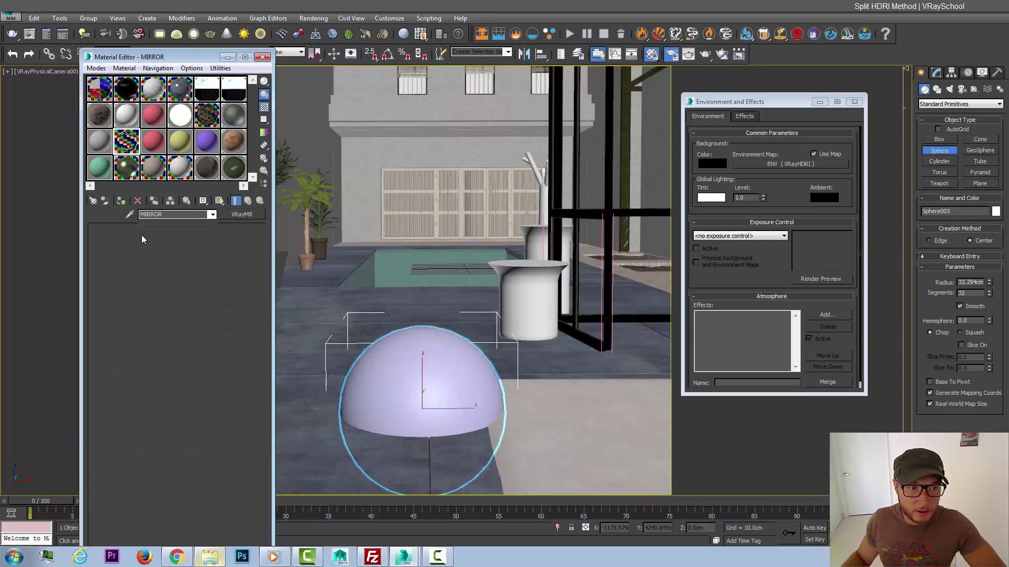
left_click(121, 202)
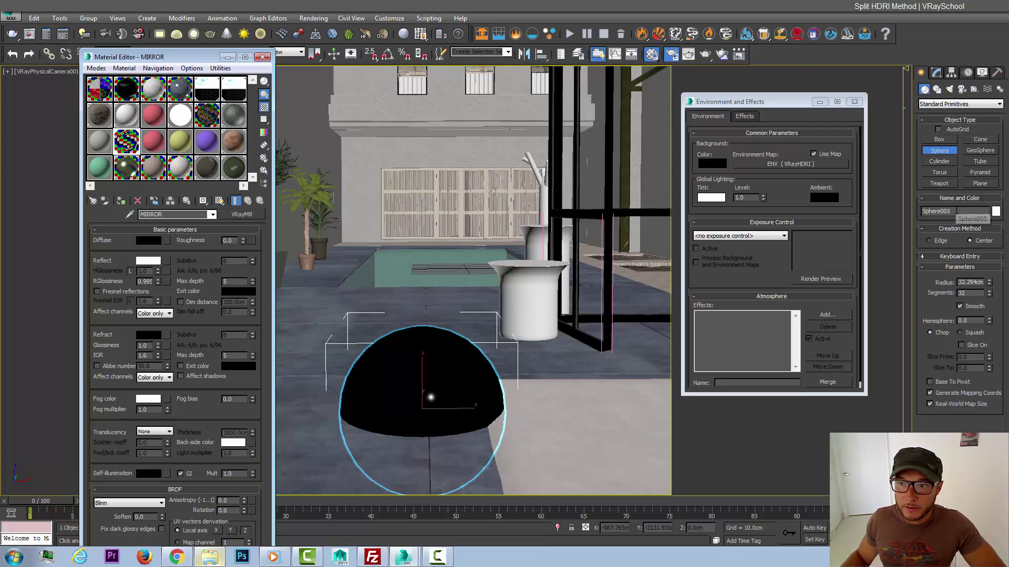
left_click_drag(972, 211, 909, 211)
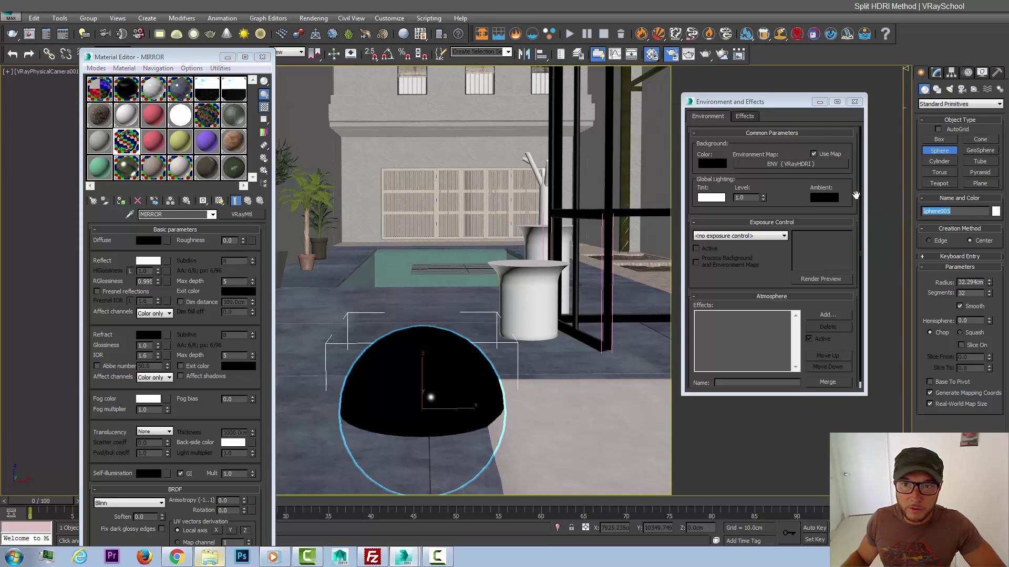
- Exclude Sphere005 from the V-Ray Global switches Override mtl and start a test render
left_click(672, 55)
left_click(692, 58)
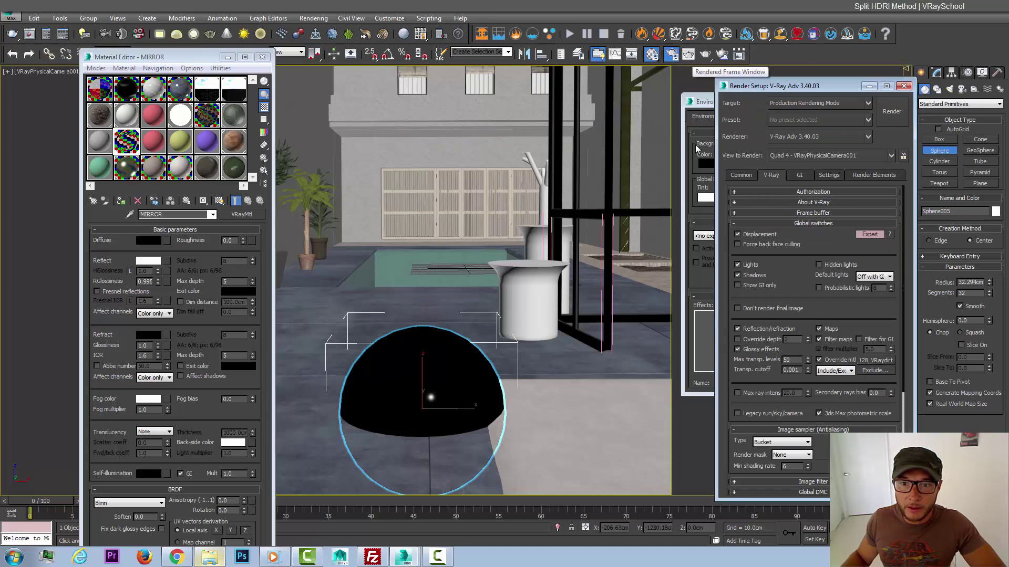
left_click(873, 371)
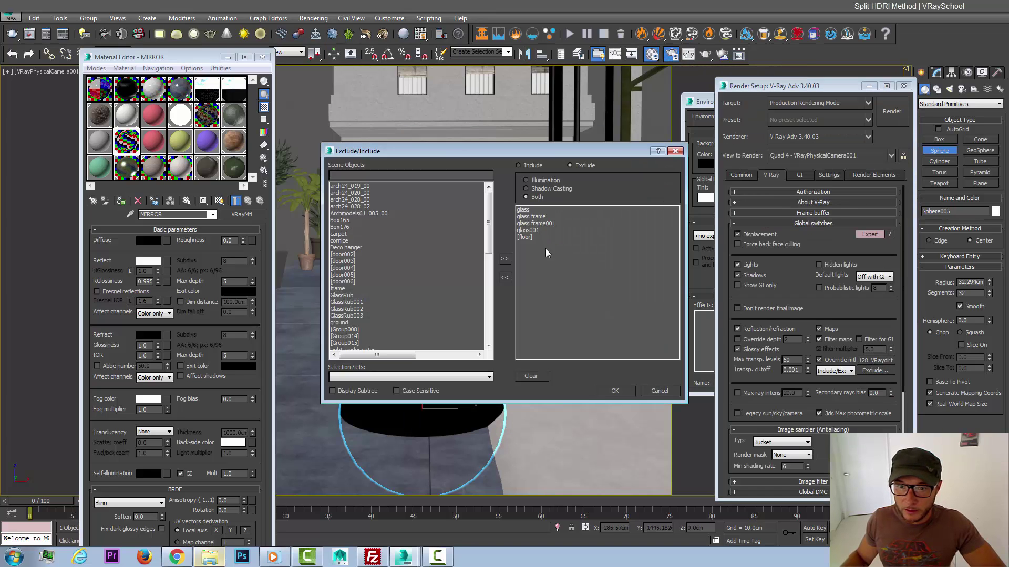
left_click_drag(471, 150, 660, 132)
type("s")
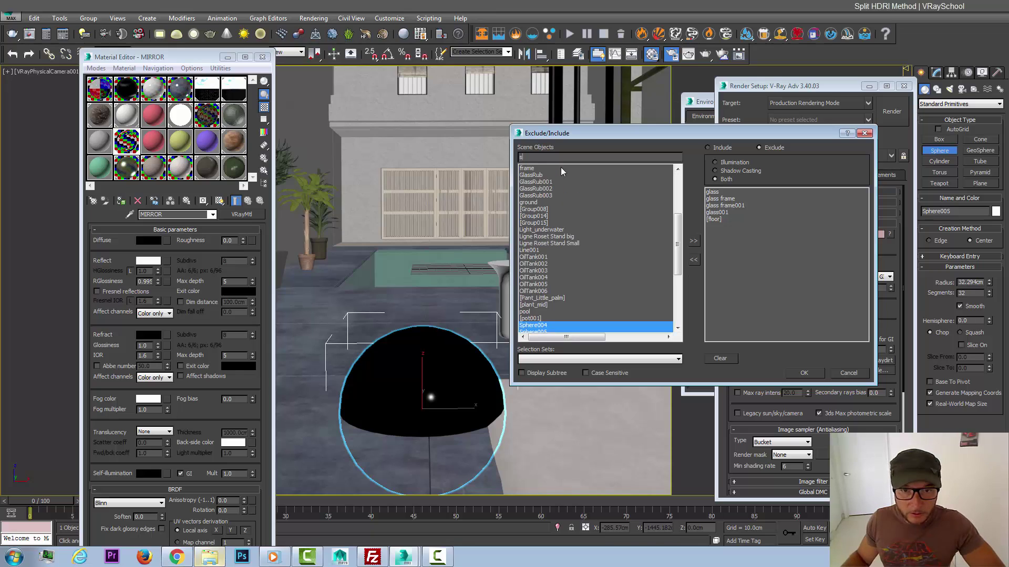
left_click(544, 332)
left_click(693, 241)
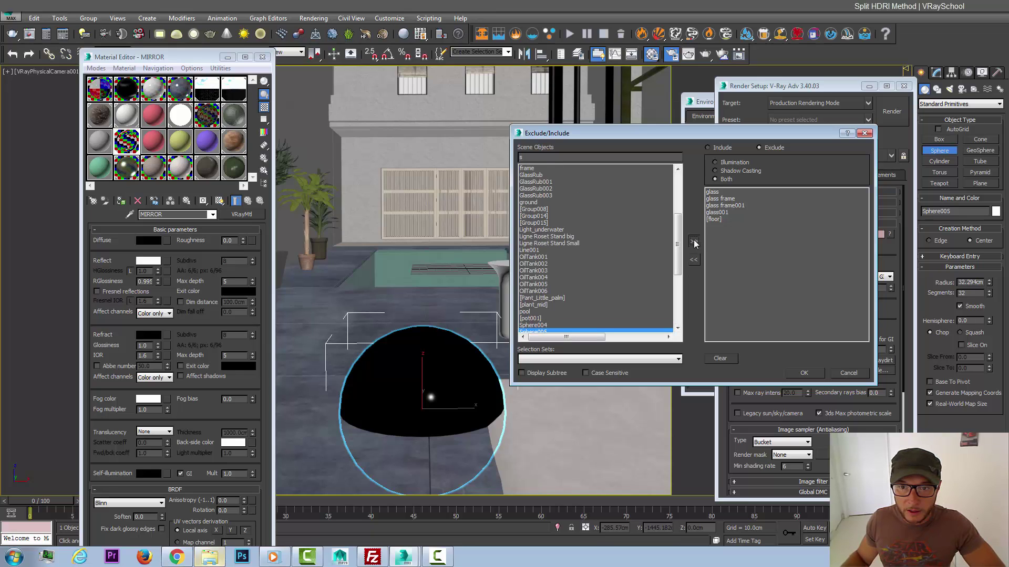
left_click(808, 371)
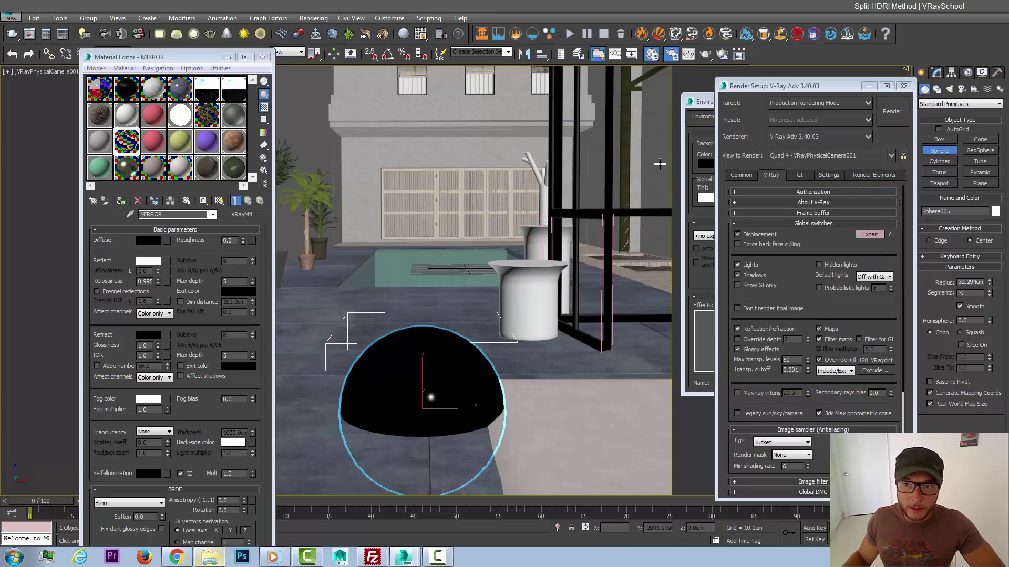
left_click(706, 53)
- Confirm overwriting the existing render file, then stop the test render early
left_click(481, 288)
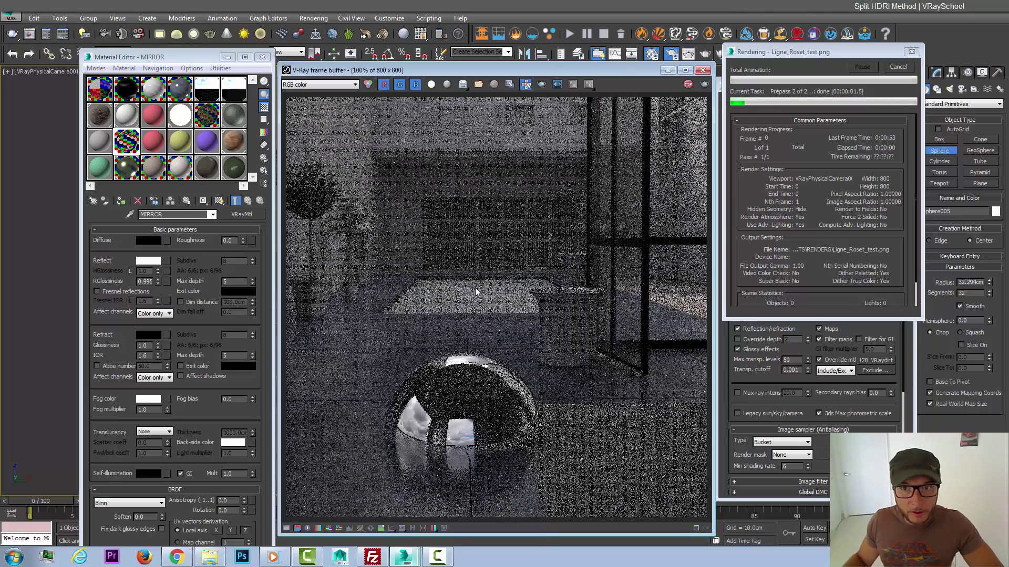
key("Escape")
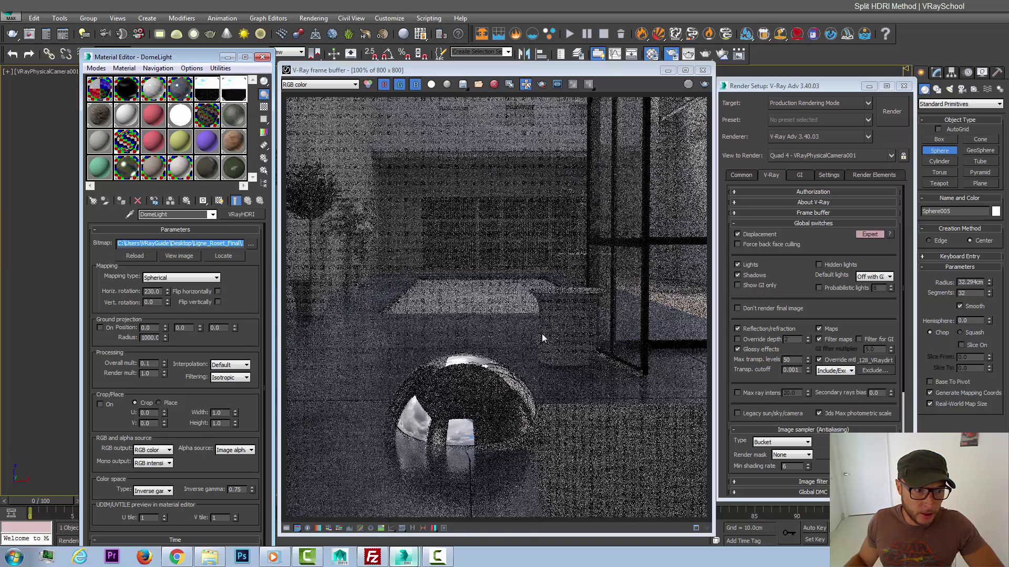
- Set the DomeLight Overall mult to 0.5 and run a test render, aborting it
key("Tab")
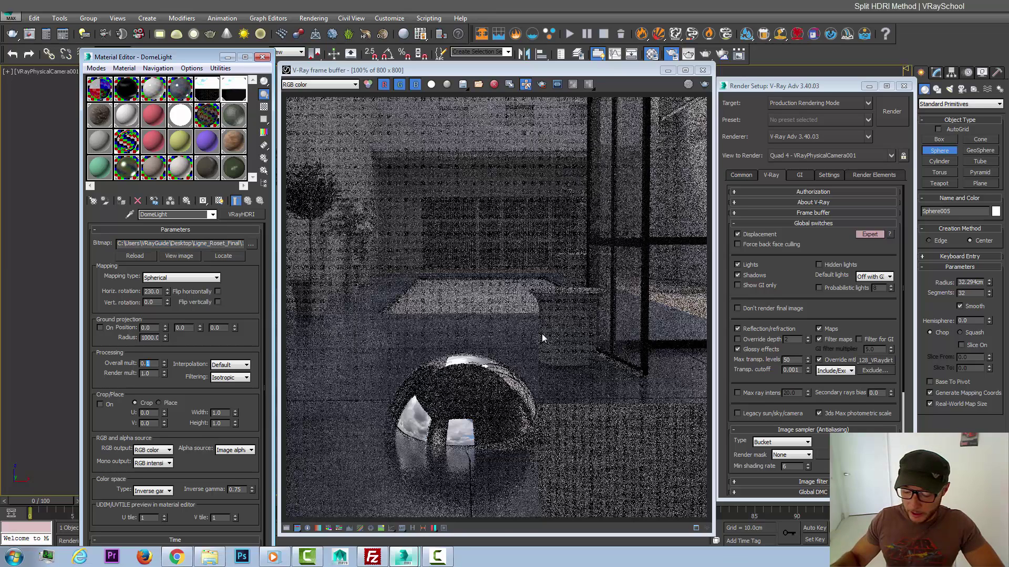
type("0.5")
key("Return")
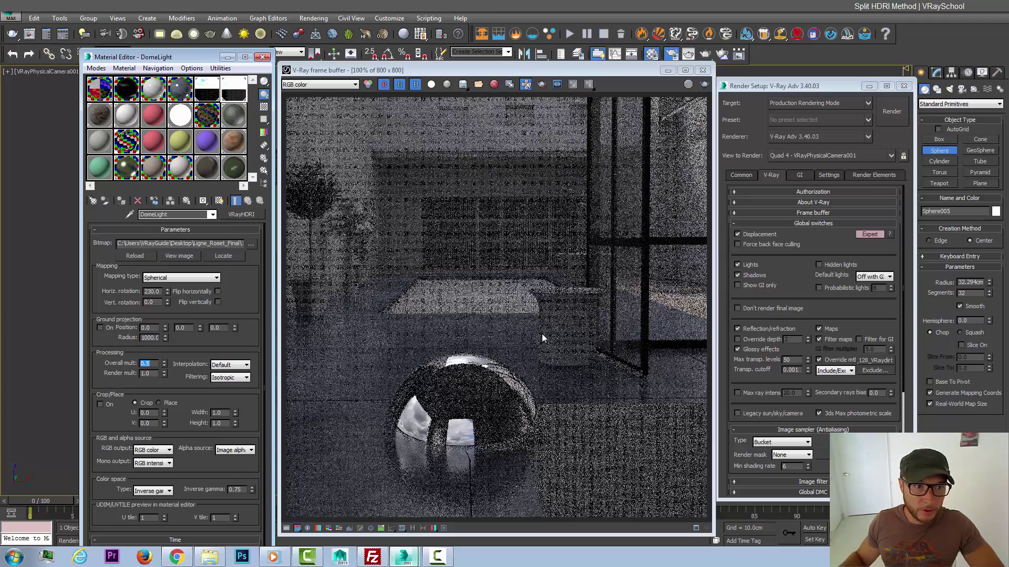
key("shift+q")
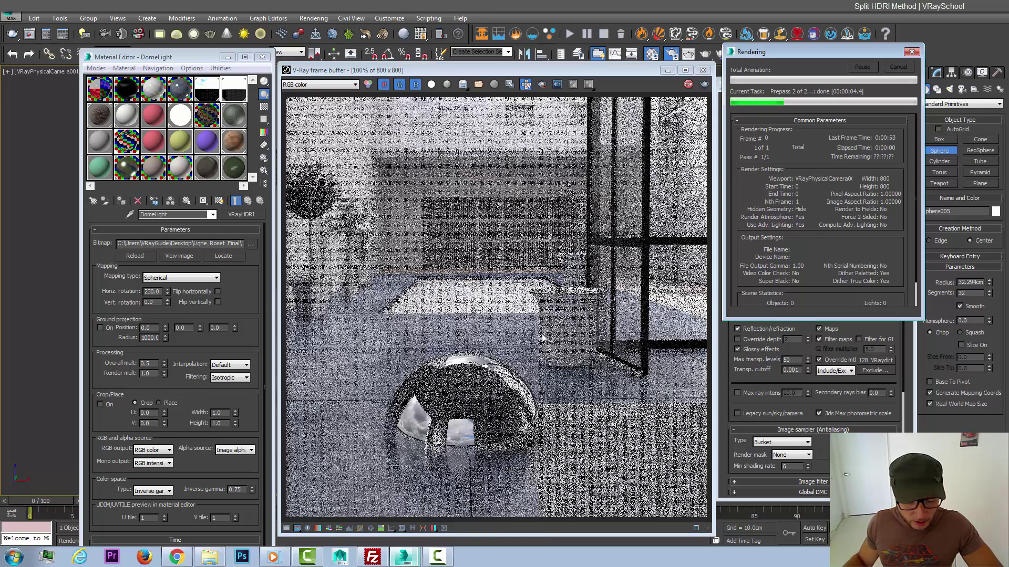
key("Escape")
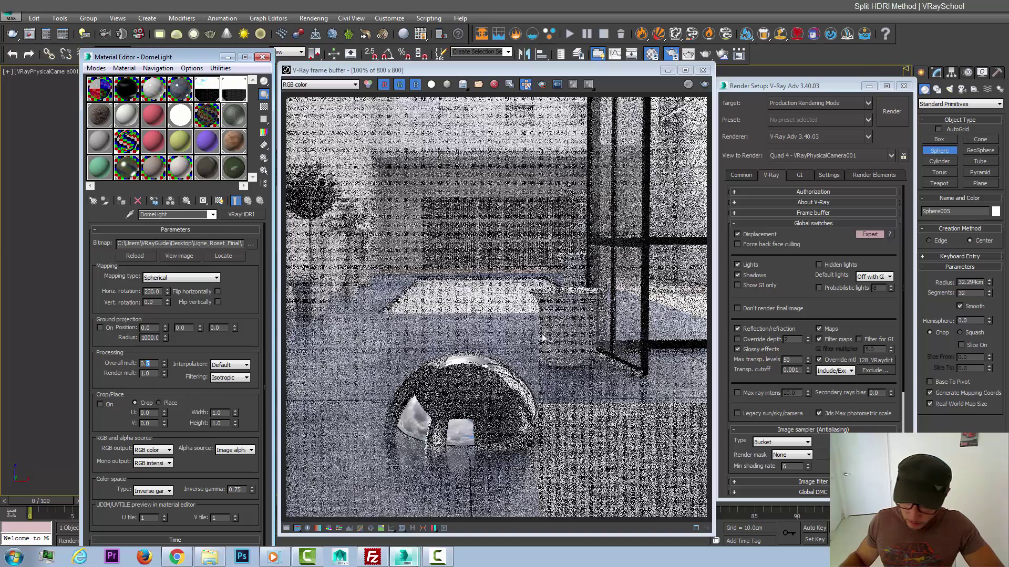
- Lower the Overall mult to 0.4 and re-render the last view, stopping partway
type("0.4")
key("Return")
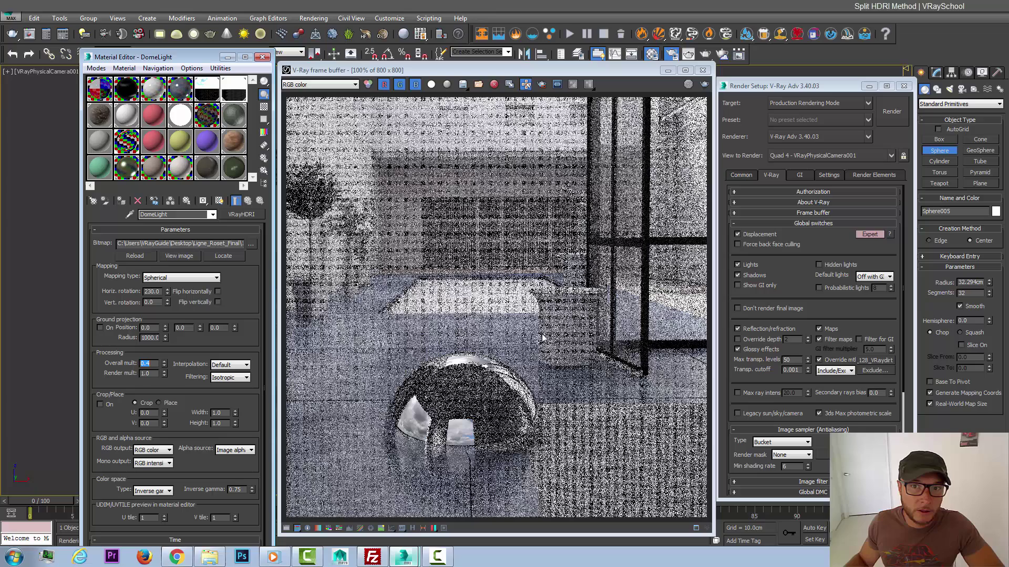
left_click(704, 84)
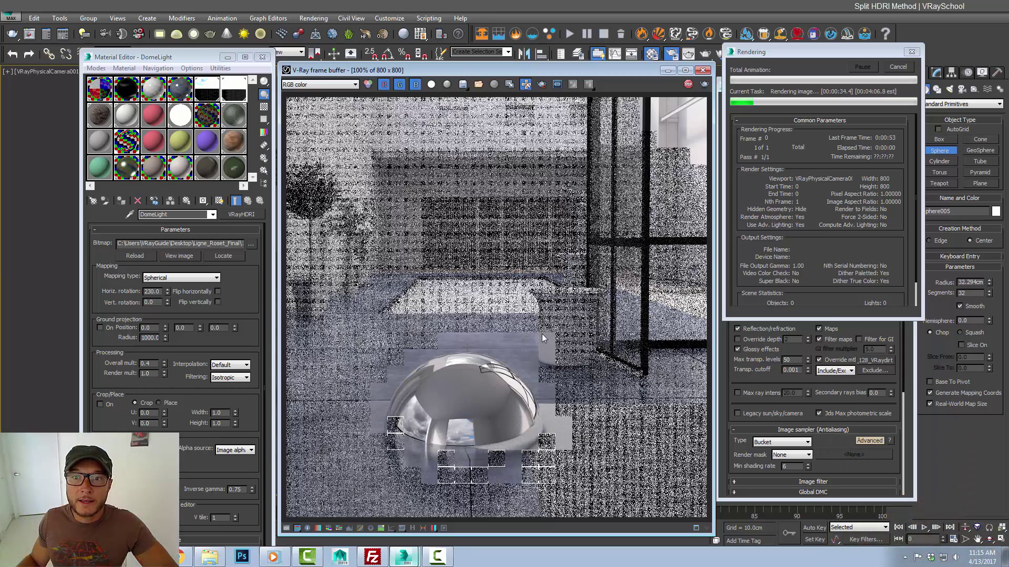
key("Escape")
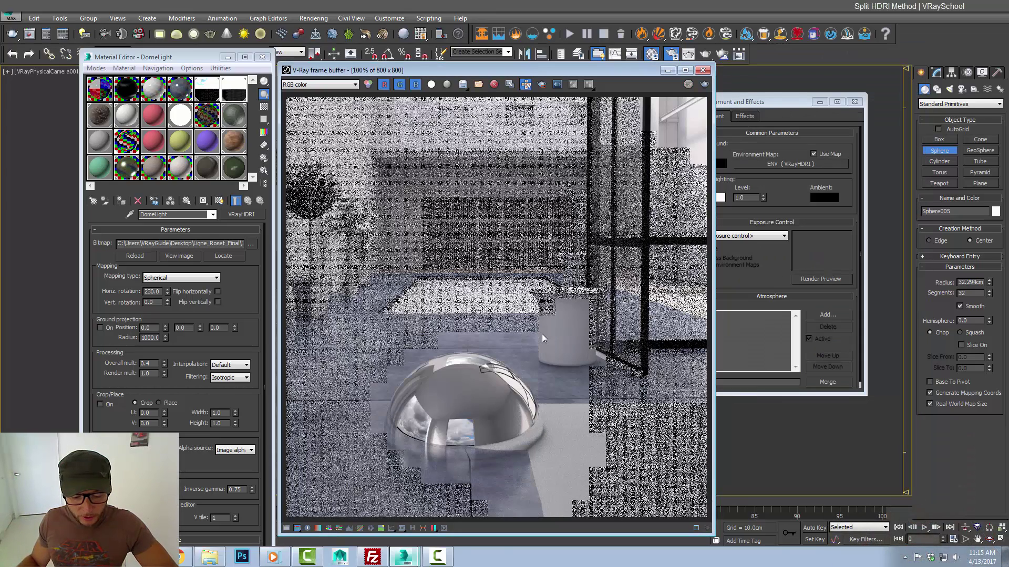
- Show the whole scene in Top view and rearrange the Material Editor and render windows
left_click_drag(473, 70, 76, 77)
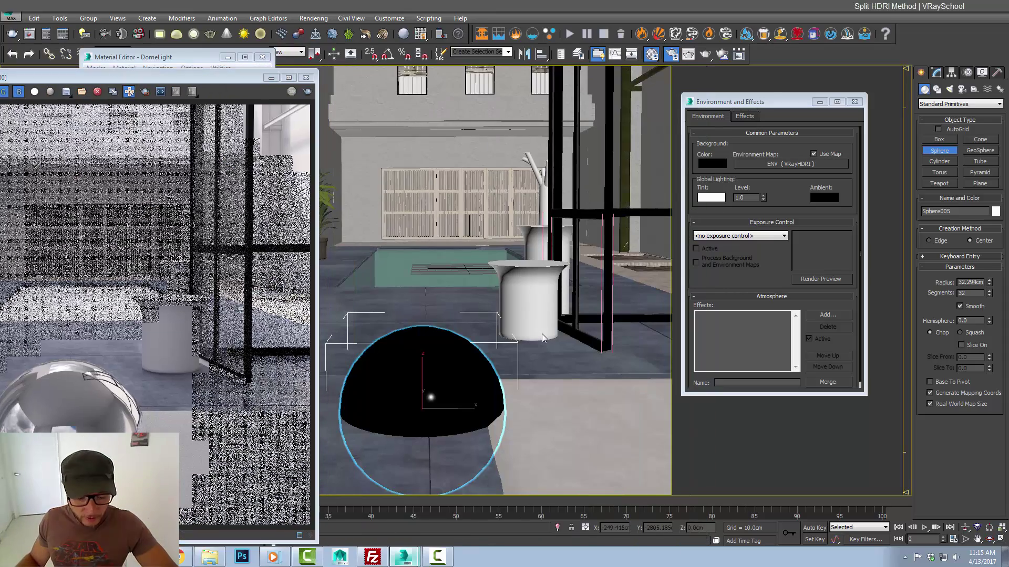
key("t")
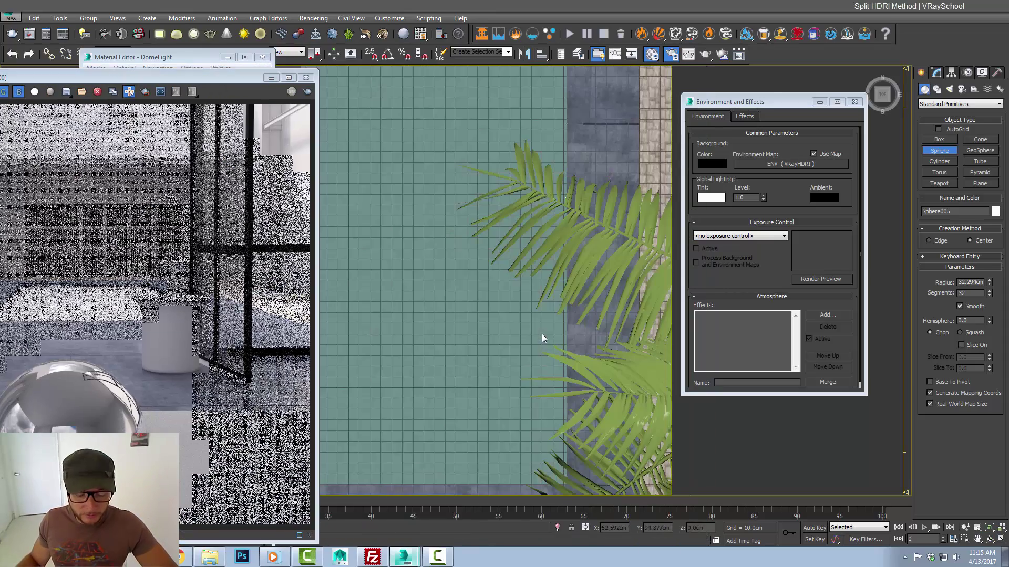
key("z")
scroll(543, 338, "down", 6)
scroll(543, 338, "down", 6)
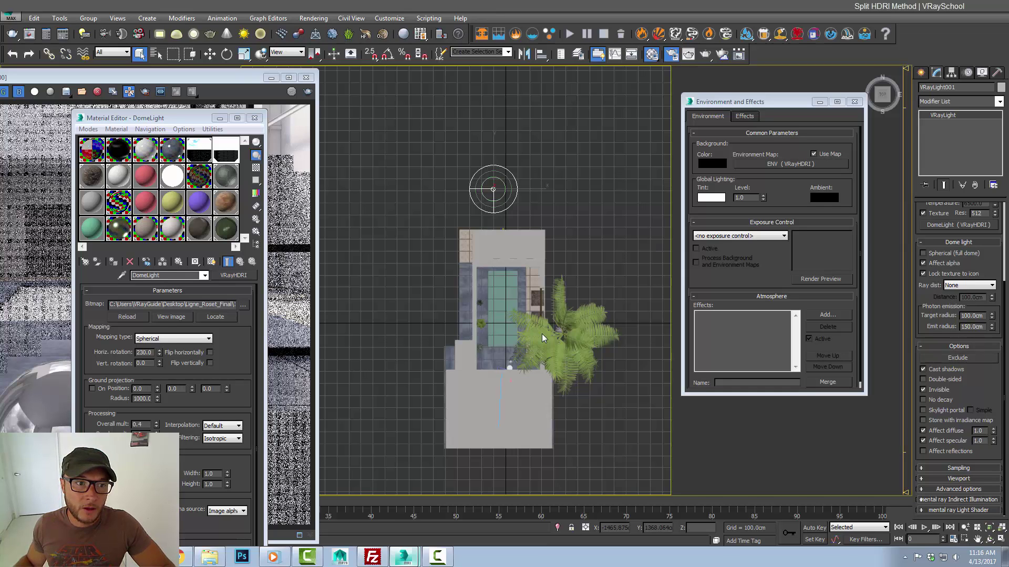
left_click_drag(157, 118, 765, 114)
left_click_drag(157, 78, 425, 38)
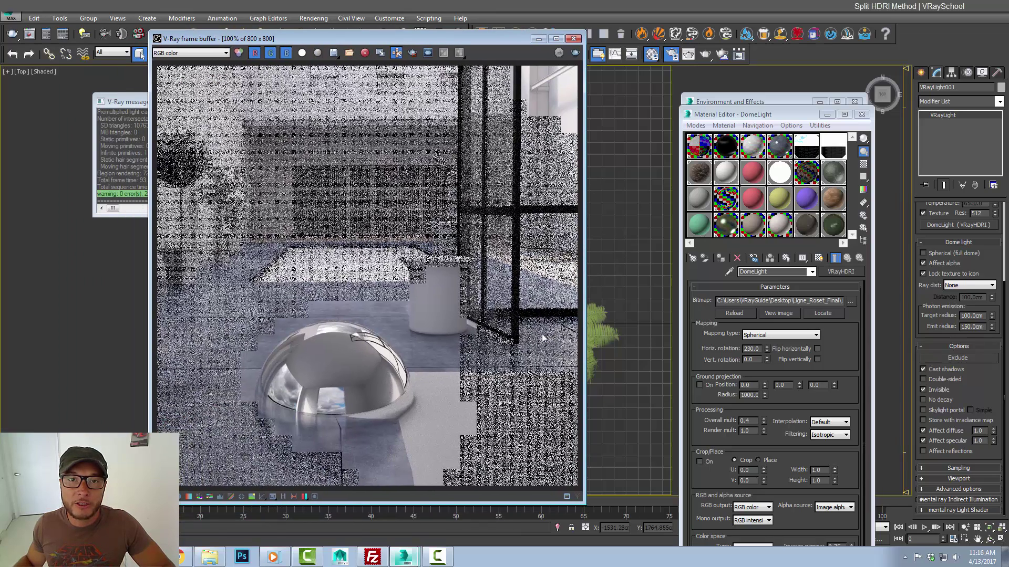